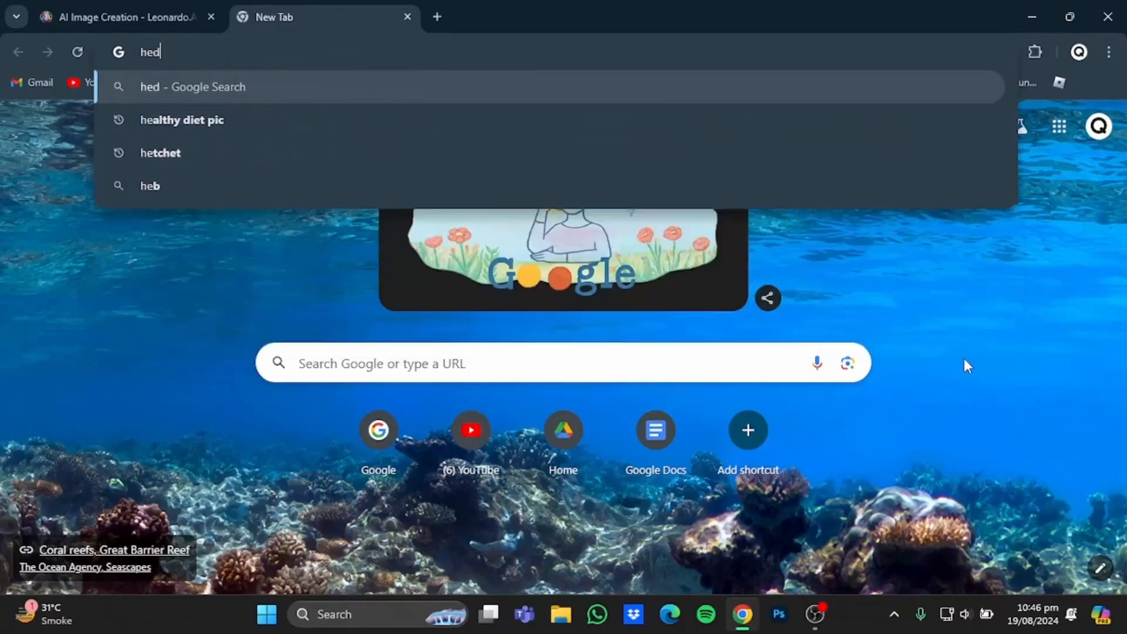
- Search the web for "hedra ai" and open the official hedra.com website from the results
type("i")
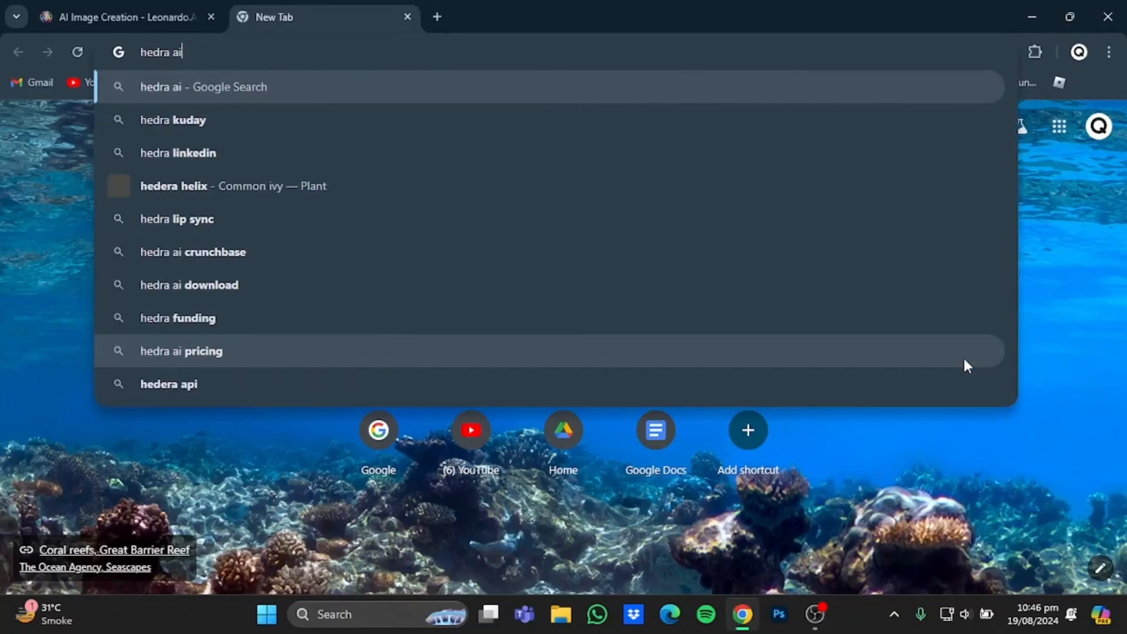
key("Return")
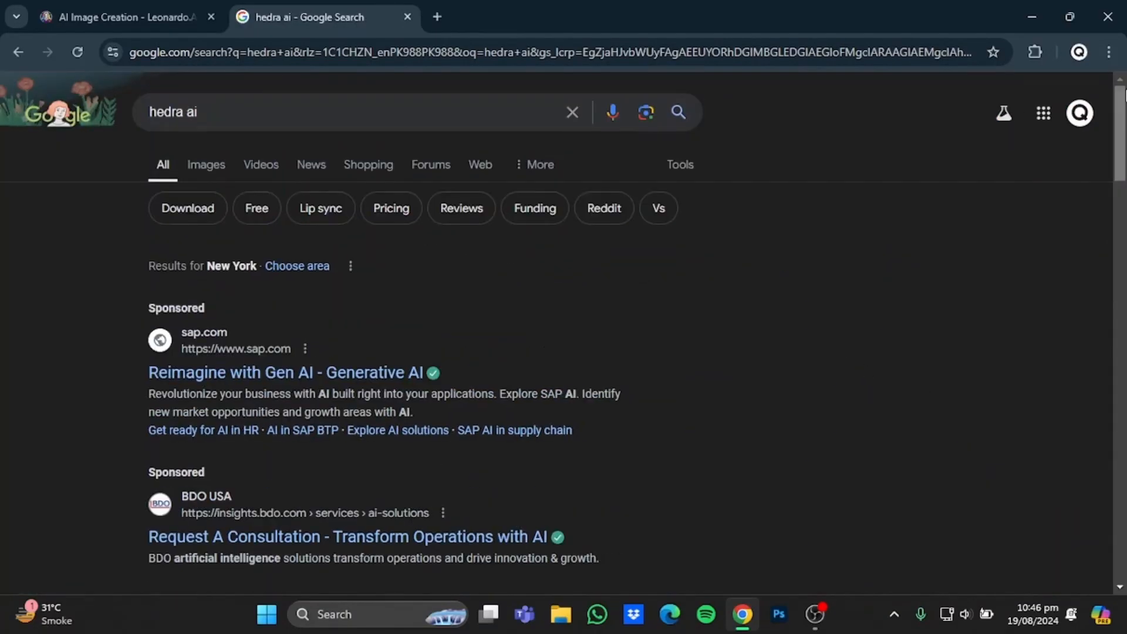
left_click_drag(1126, 97, 1125, 100)
scroll(1082, 197, "down", 8)
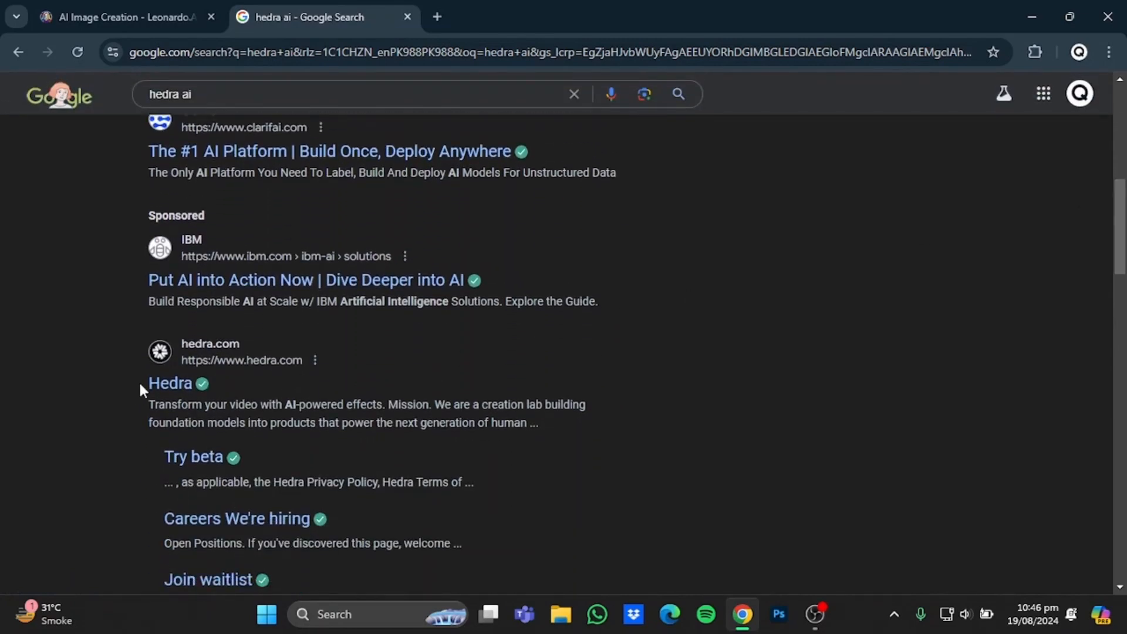
left_click(185, 382)
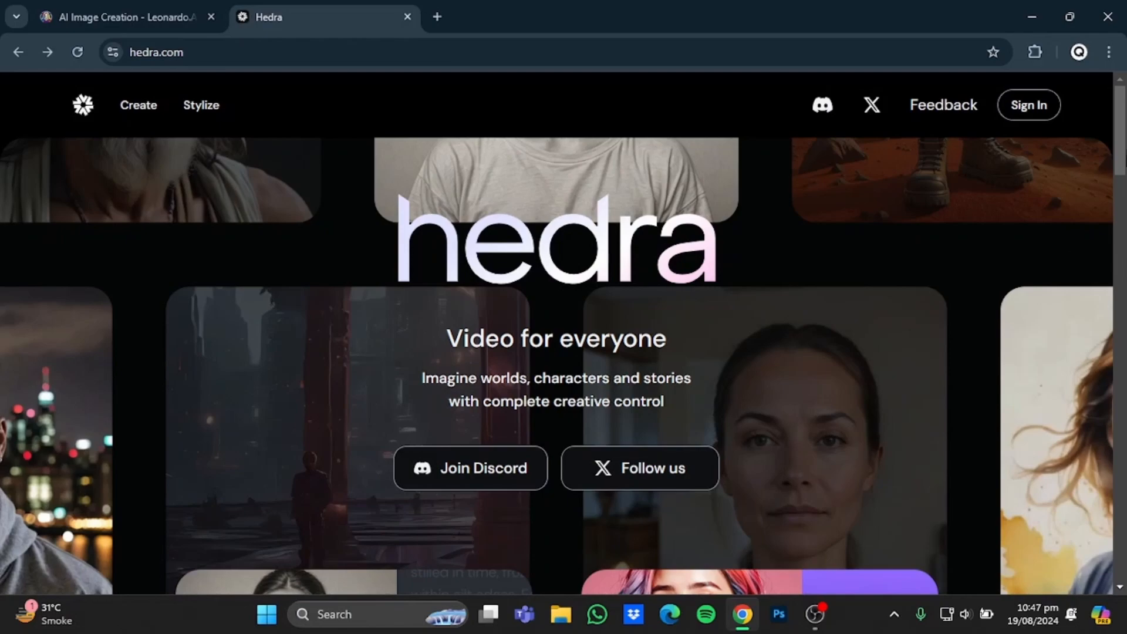
- Open the Create tool for inventing a character with generated audio and visuals
scroll(662, 441, "down", 5)
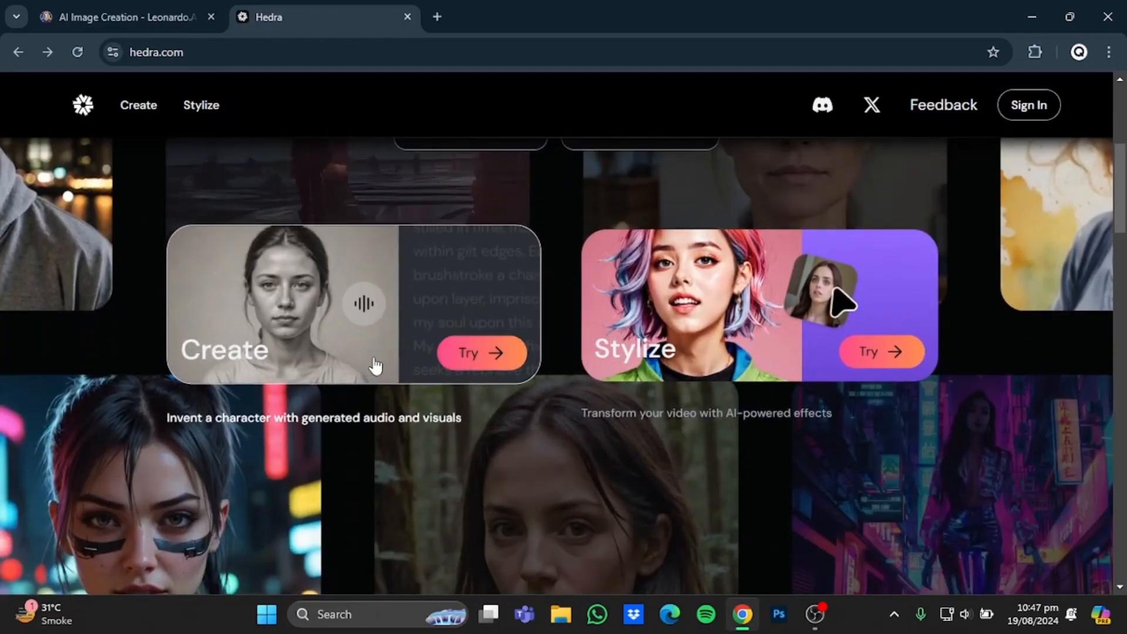
left_click(488, 365)
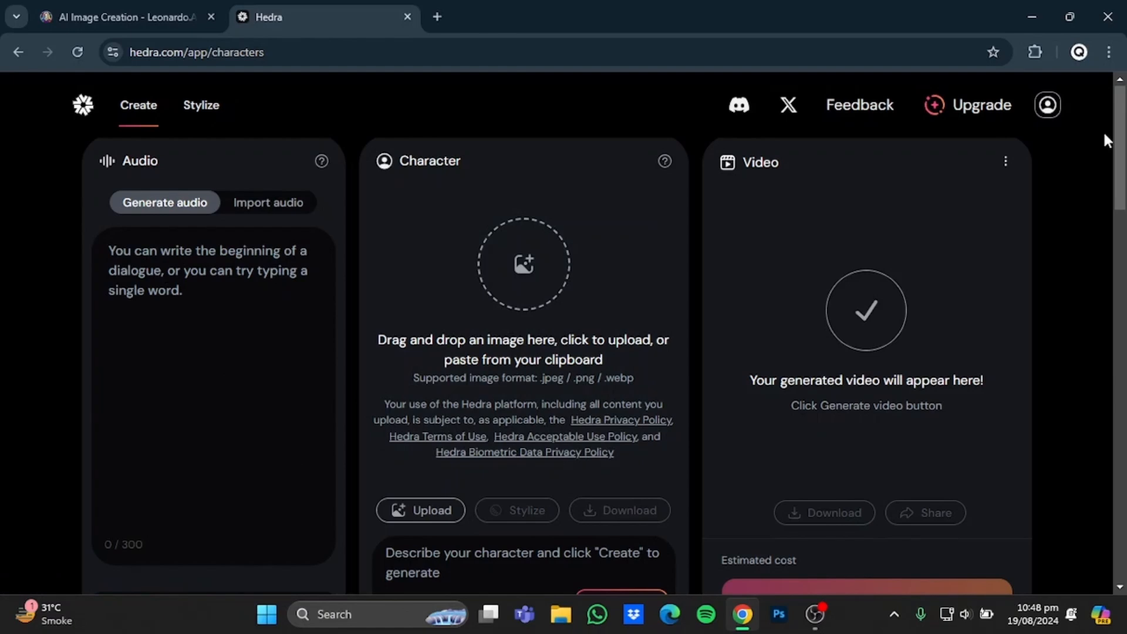
- Examine the dialogue text area and the list of available voices for generated audio
left_click(217, 241)
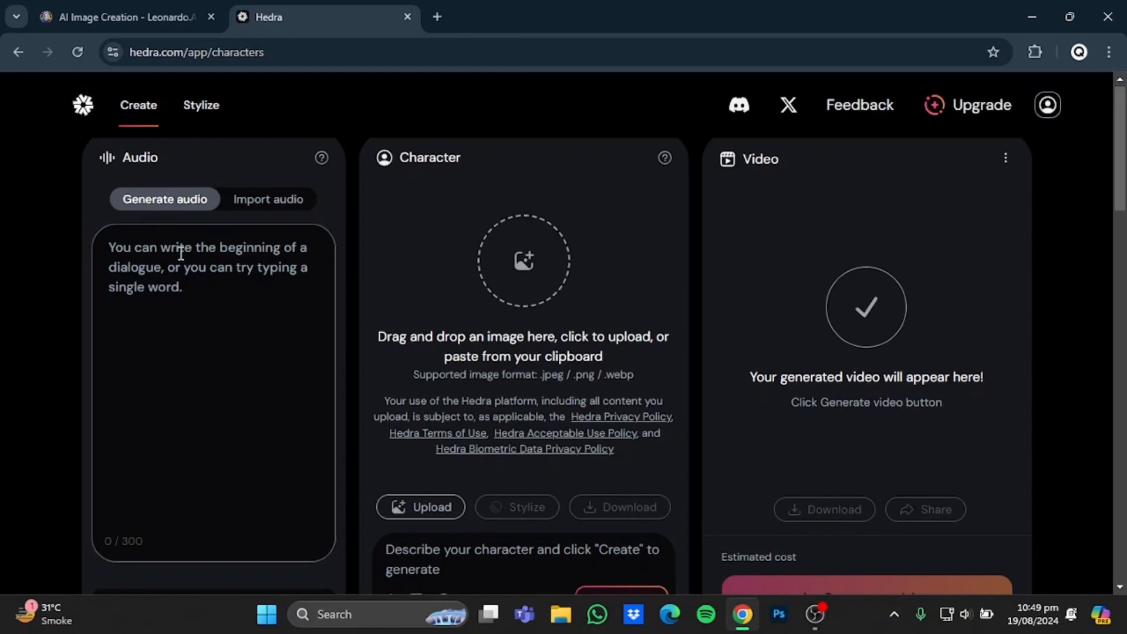
left_click(1125, 222)
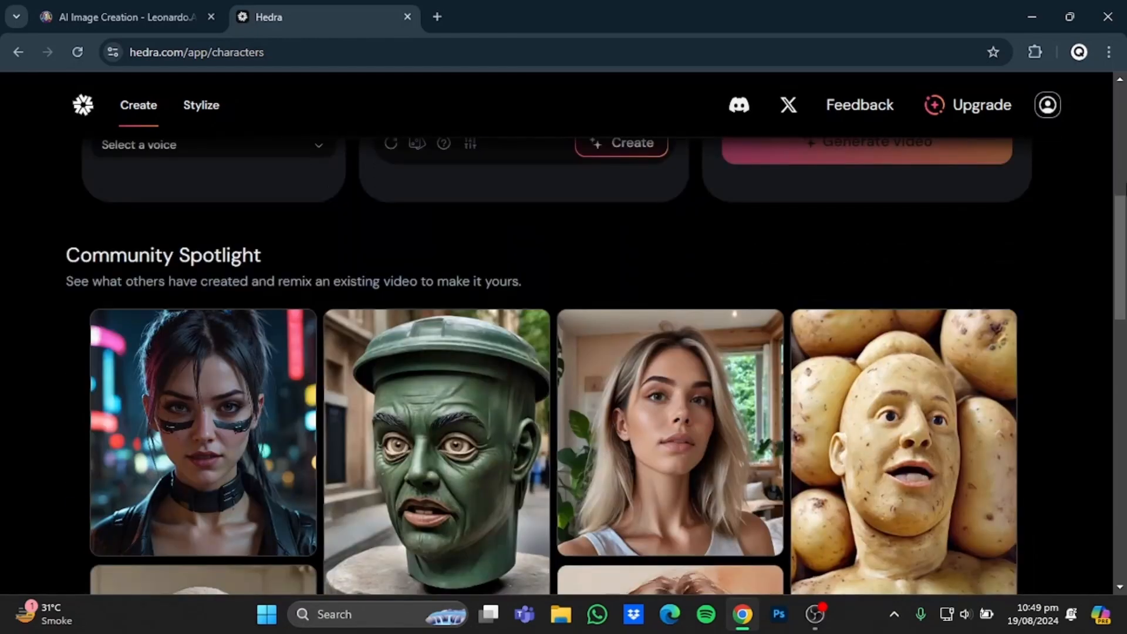
scroll(989, 192, "up", 5)
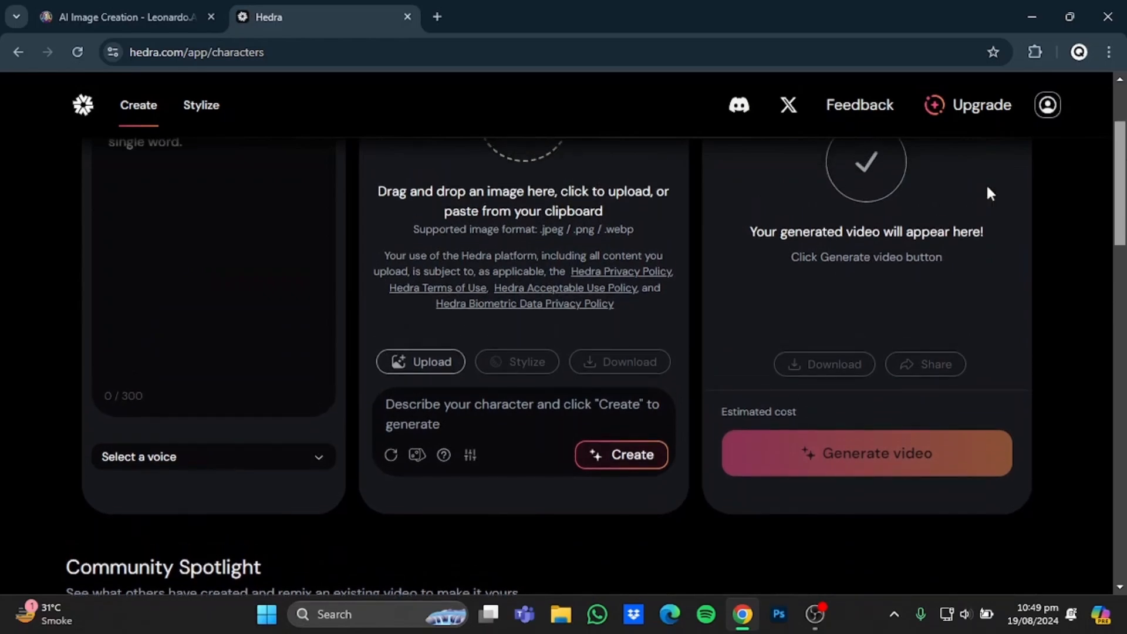
left_click(283, 457)
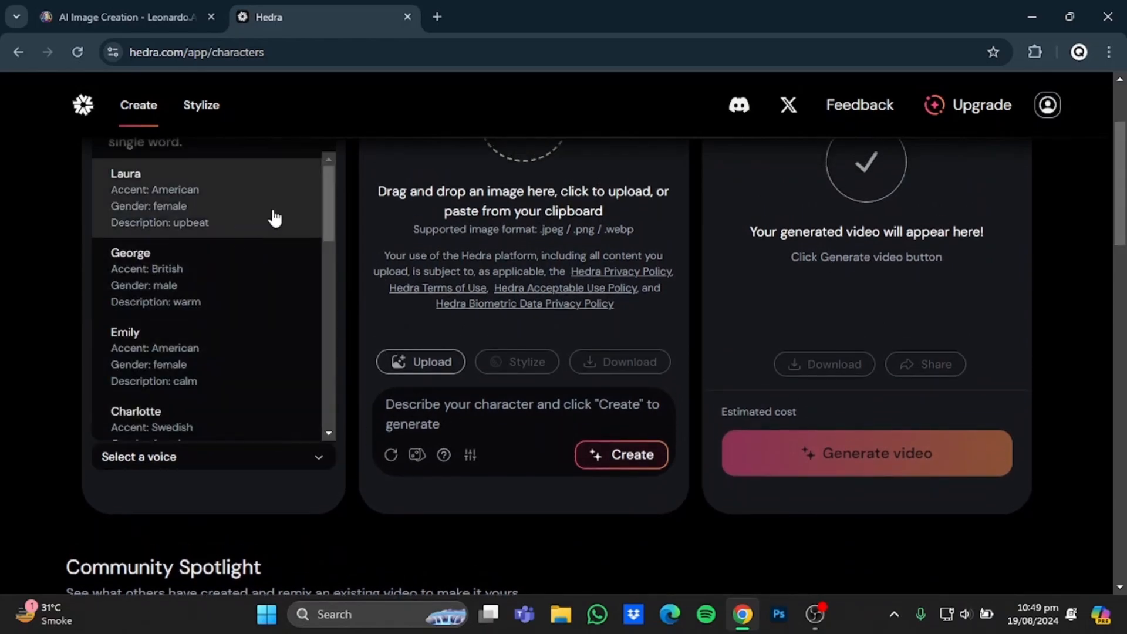
left_click(291, 464)
scroll(563, 352, "up", 2)
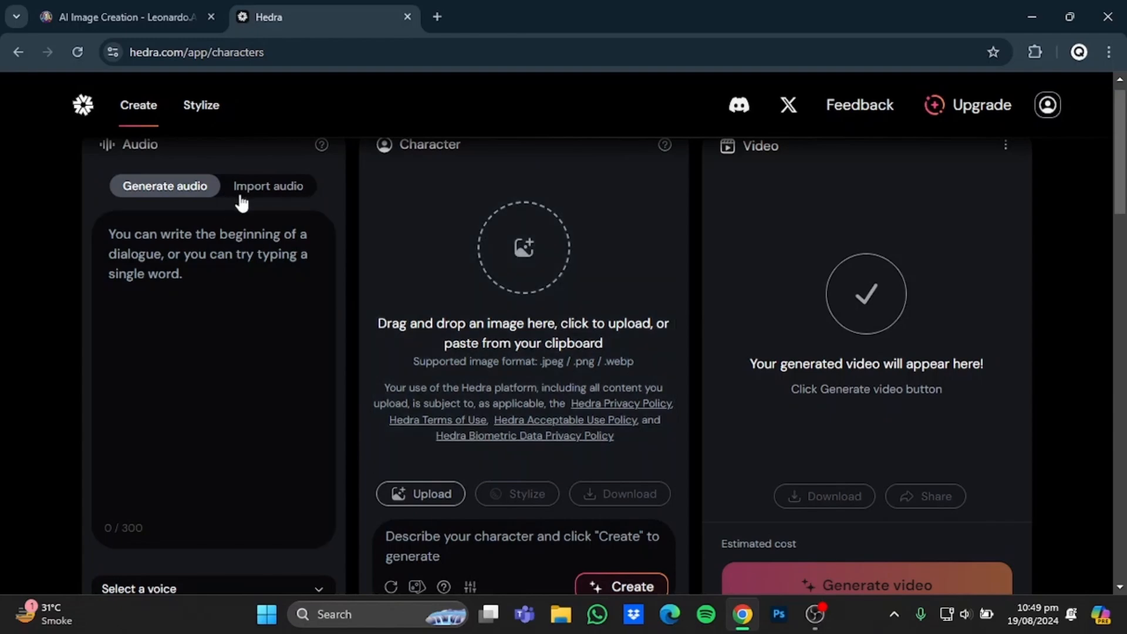
- Switch to imported audio, add "audio file sample" from the desktop, and trim its start to about 0:18
left_click(241, 200)
scroll(317, 379, "up", 1)
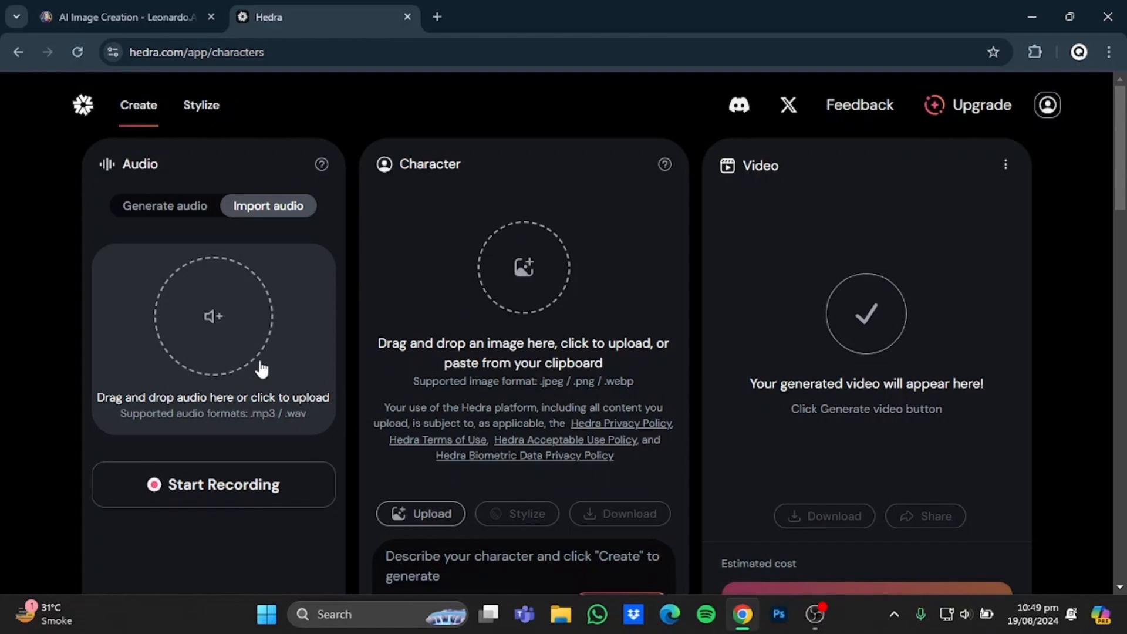
left_click(741, 627)
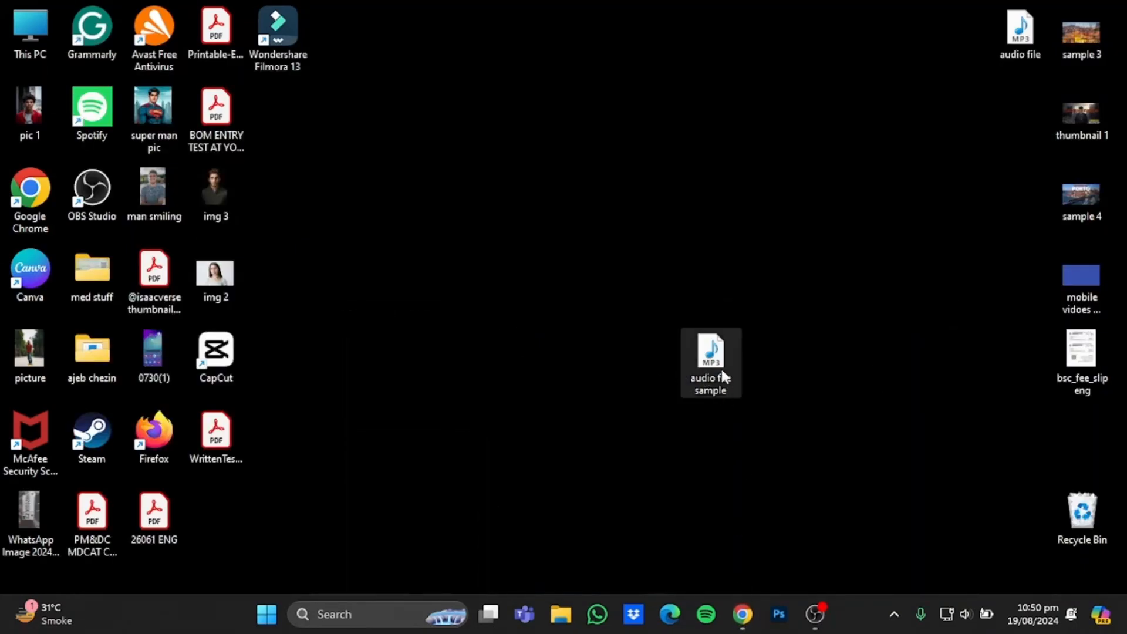
left_click_drag(721, 369, 241, 335)
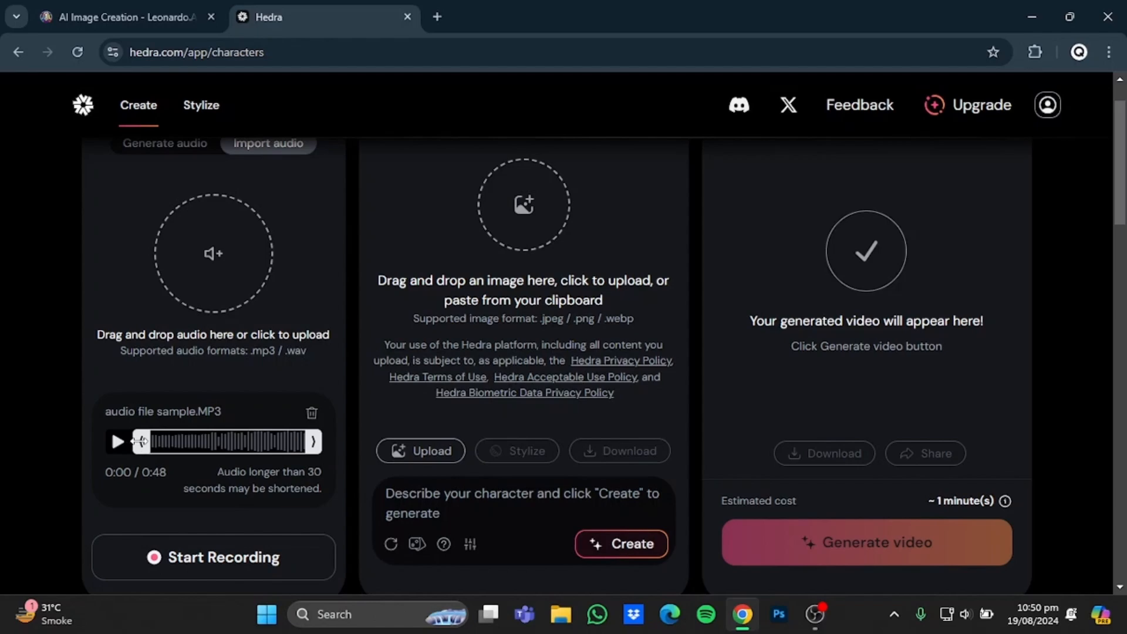
left_click_drag(140, 441, 199, 450)
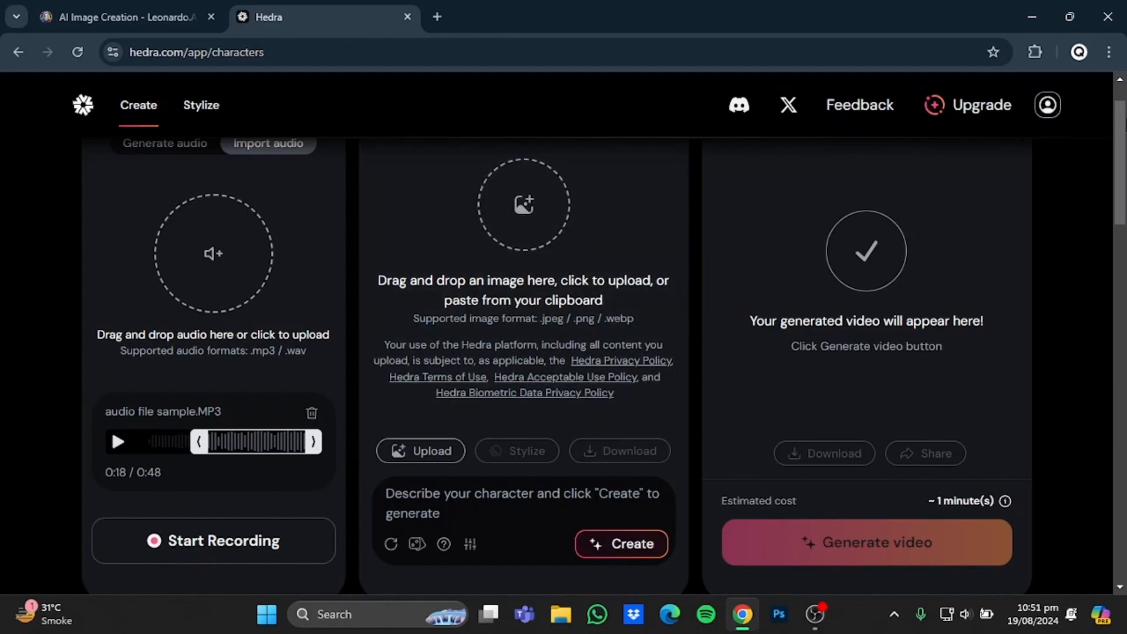
- Upload the image "pic 1" from the Desktop folder as the character picture
scroll(604, 344, "up", 1)
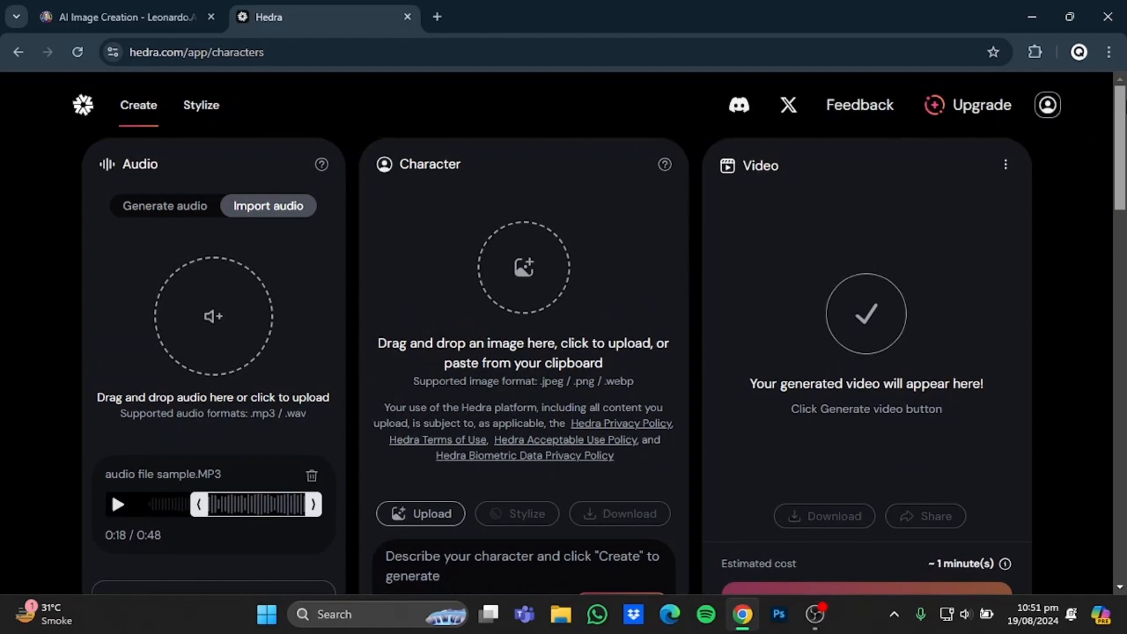
scroll(830, 321, "down", 1)
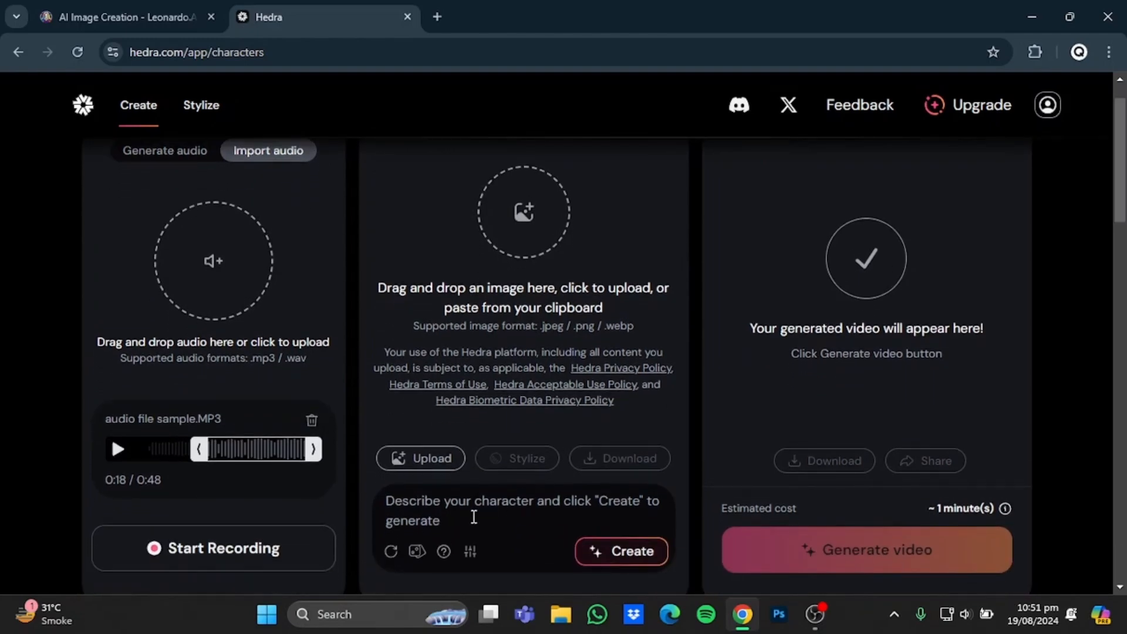
left_click(474, 516)
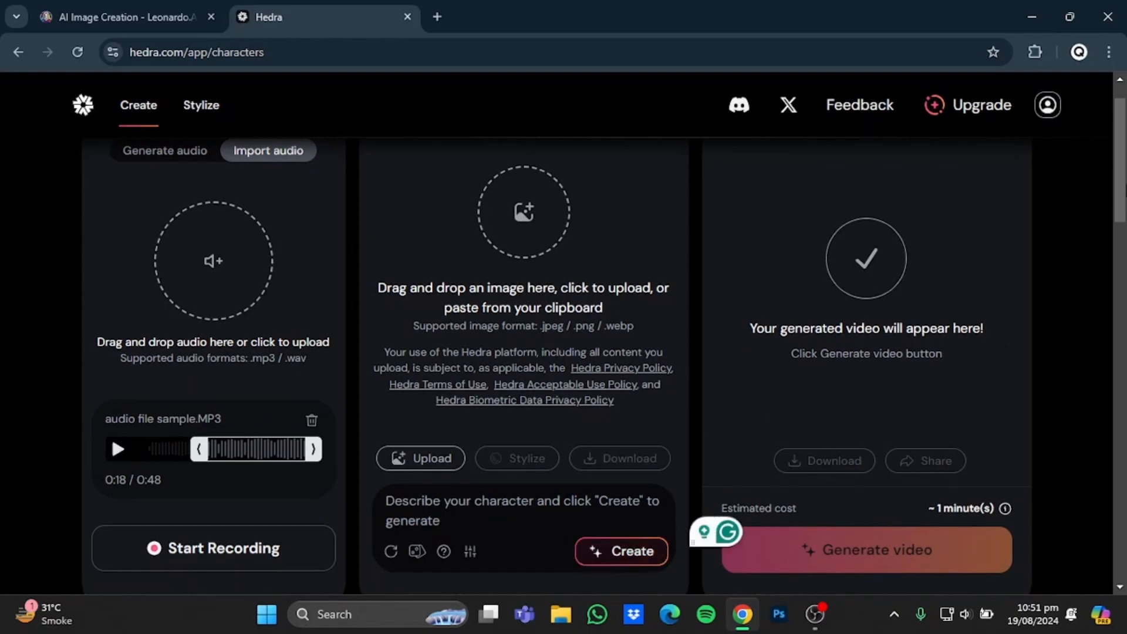
scroll(918, 333, "up", 1)
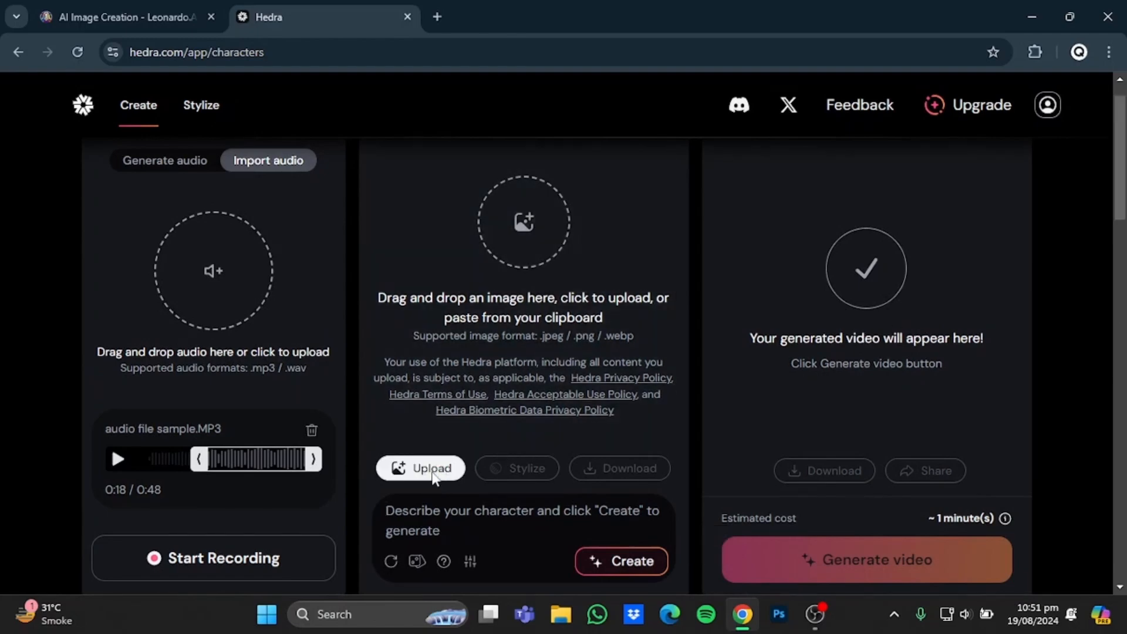
left_click(433, 473)
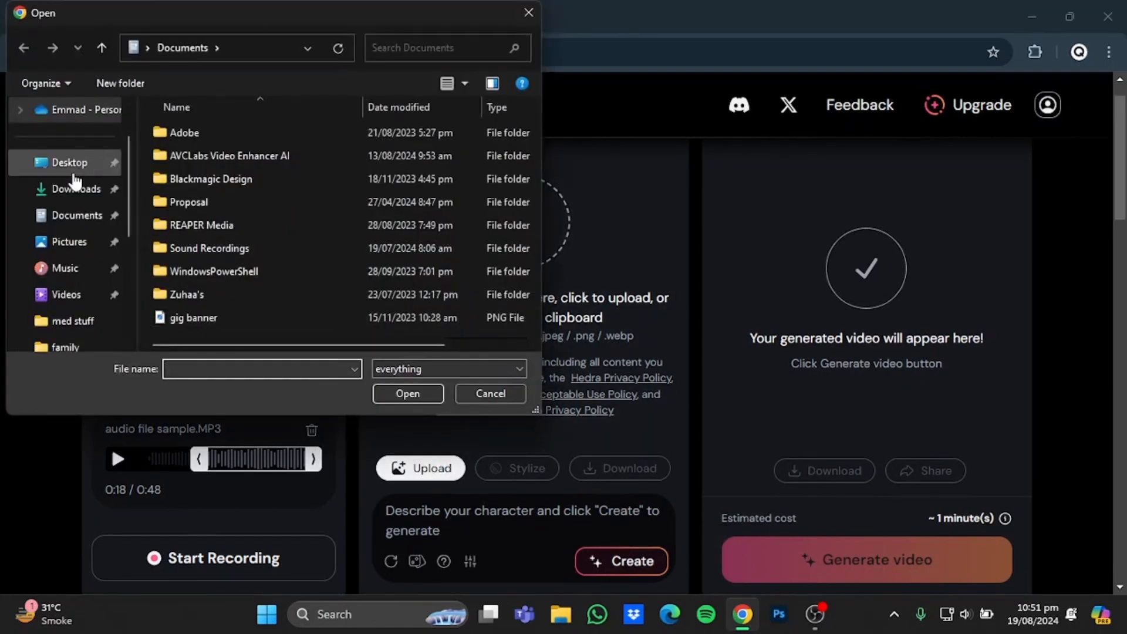
left_click(68, 162)
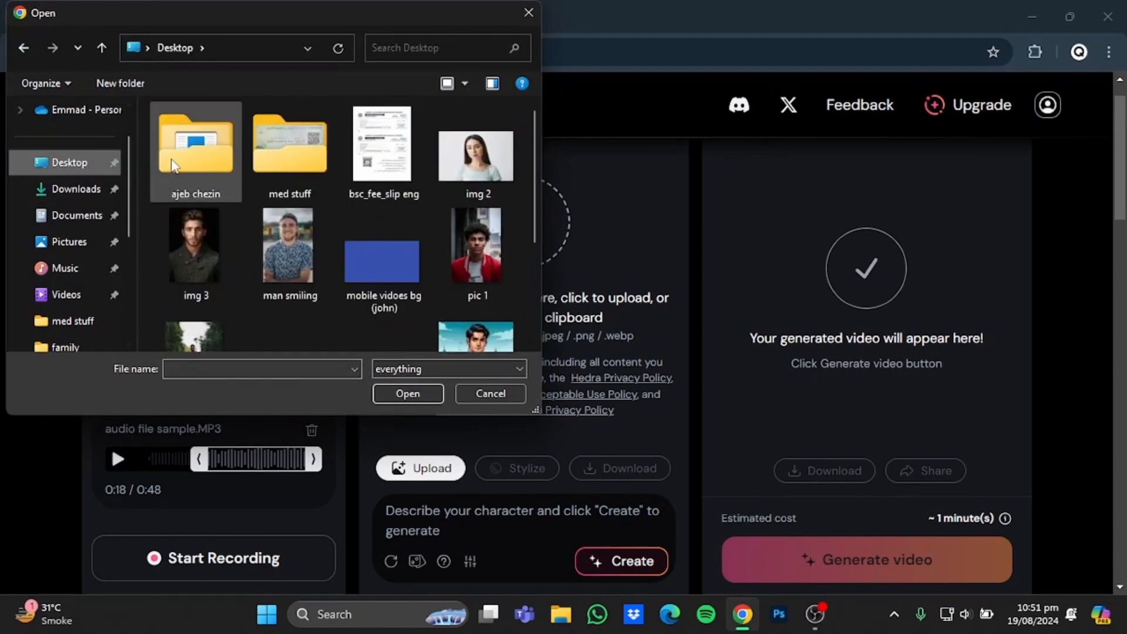
left_click(485, 269)
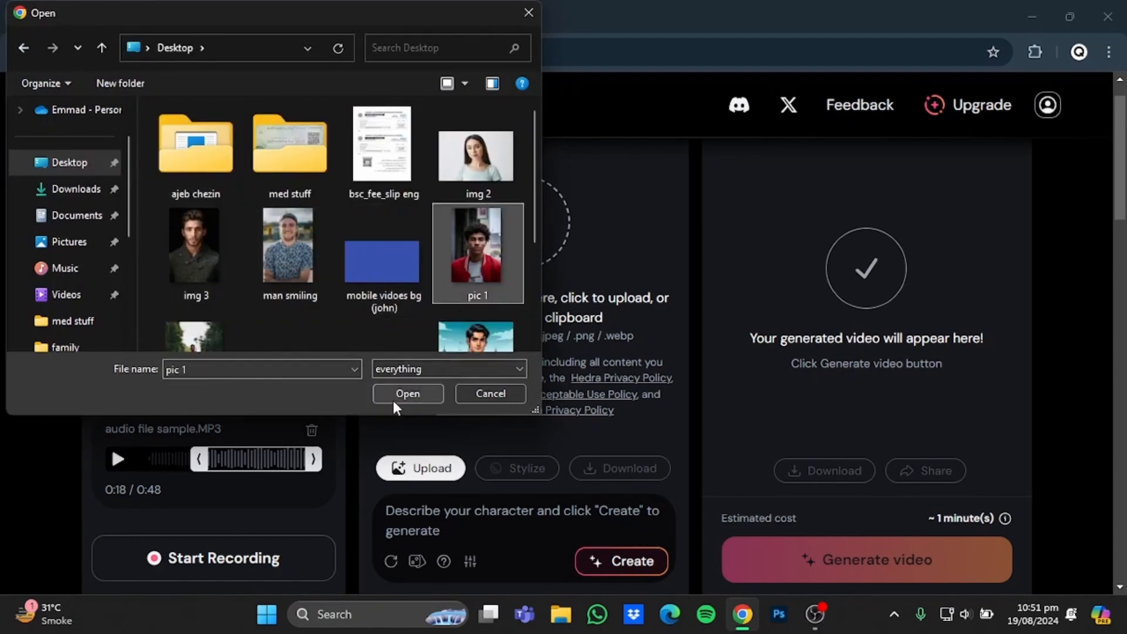
left_click(407, 393)
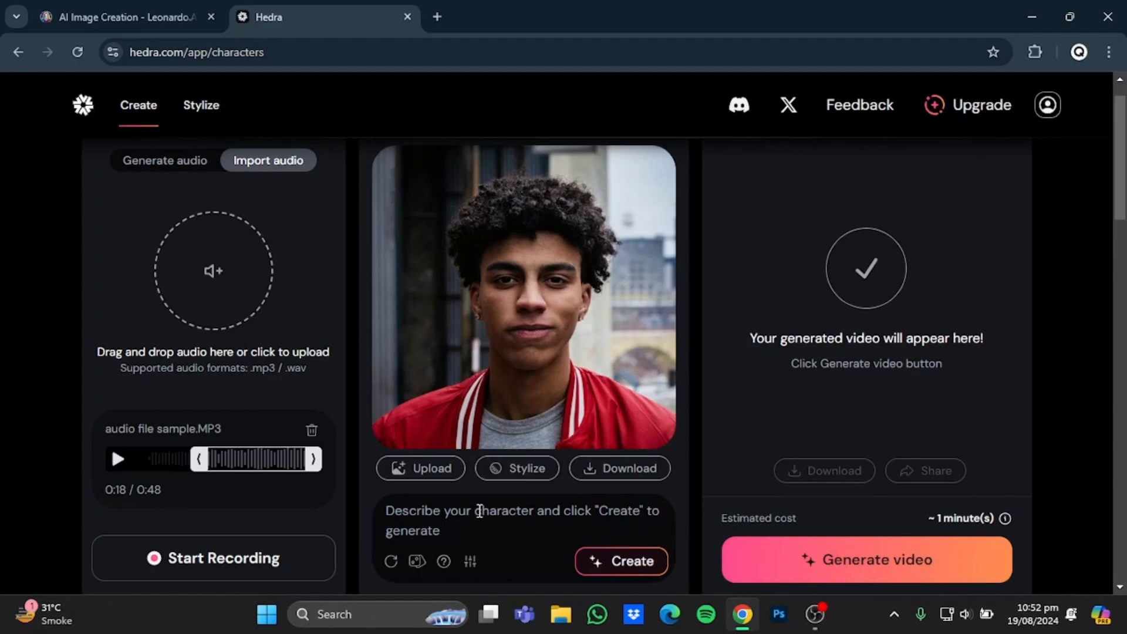
- Check the image generation guide and generate the video from the imported audio and character picture
left_click(443, 561)
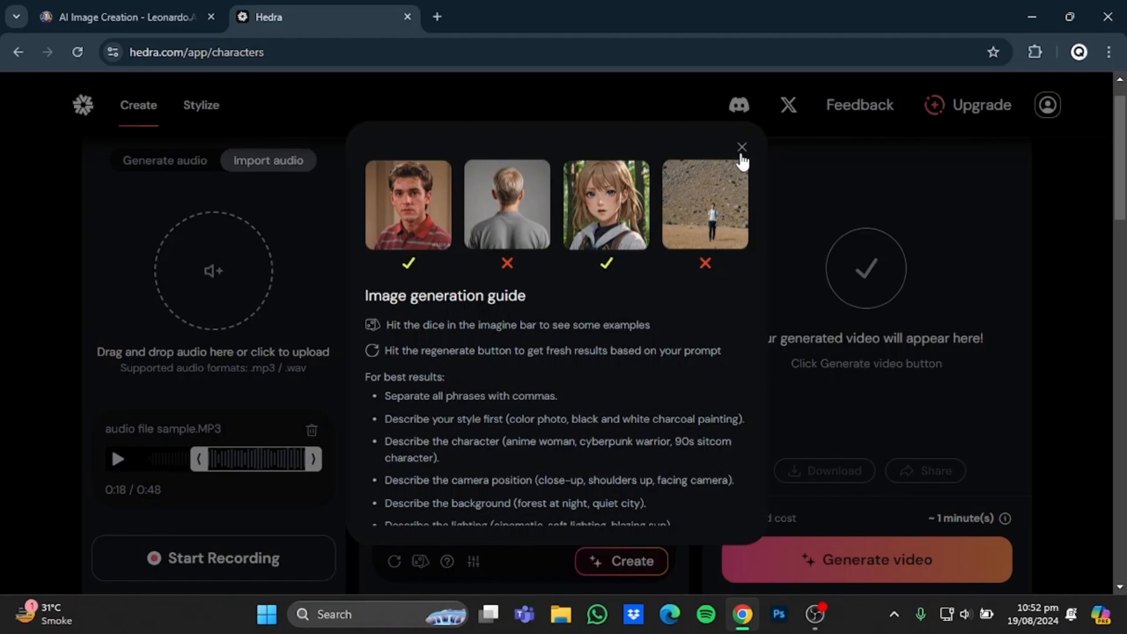
left_click(742, 156)
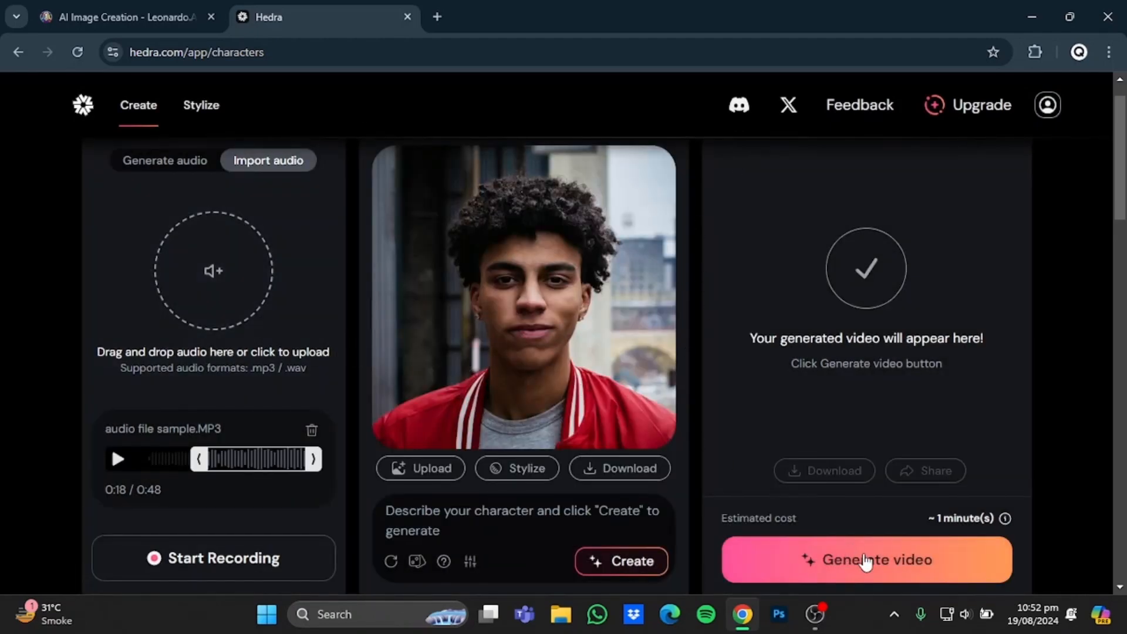
left_click(865, 561)
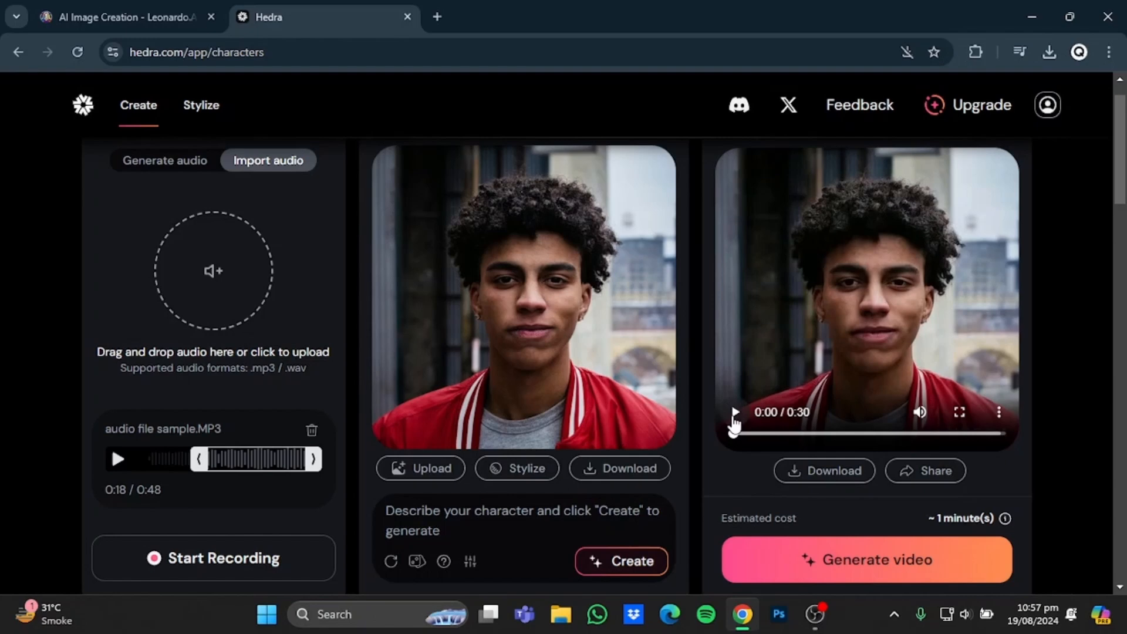
- Play the first seconds of the generated video as a preview and download the video
left_click(734, 414)
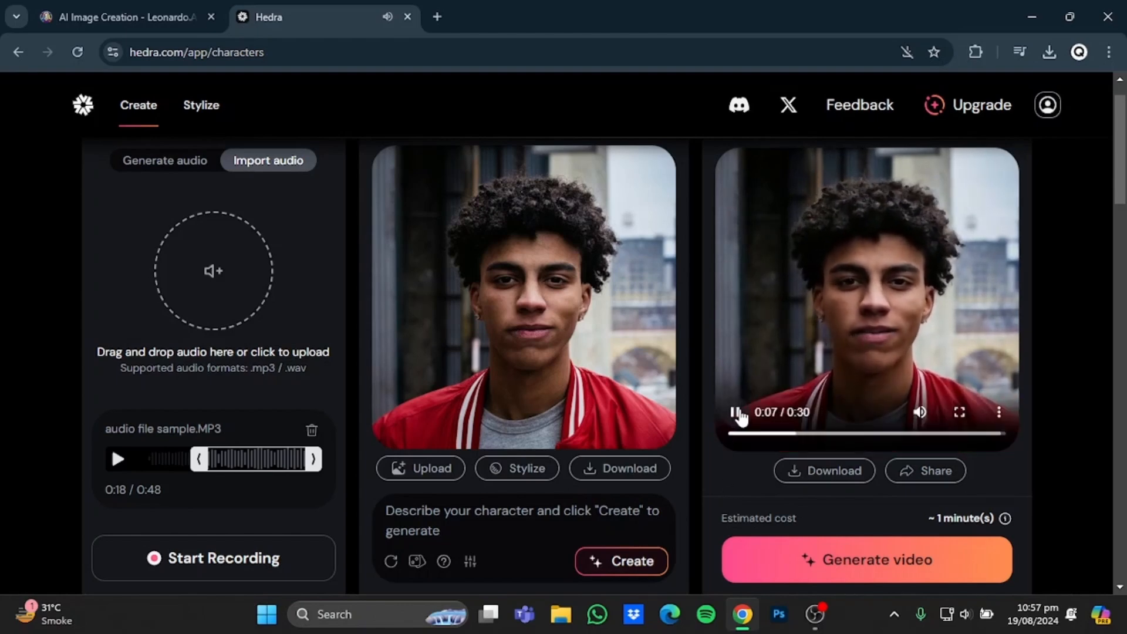
left_click(736, 413)
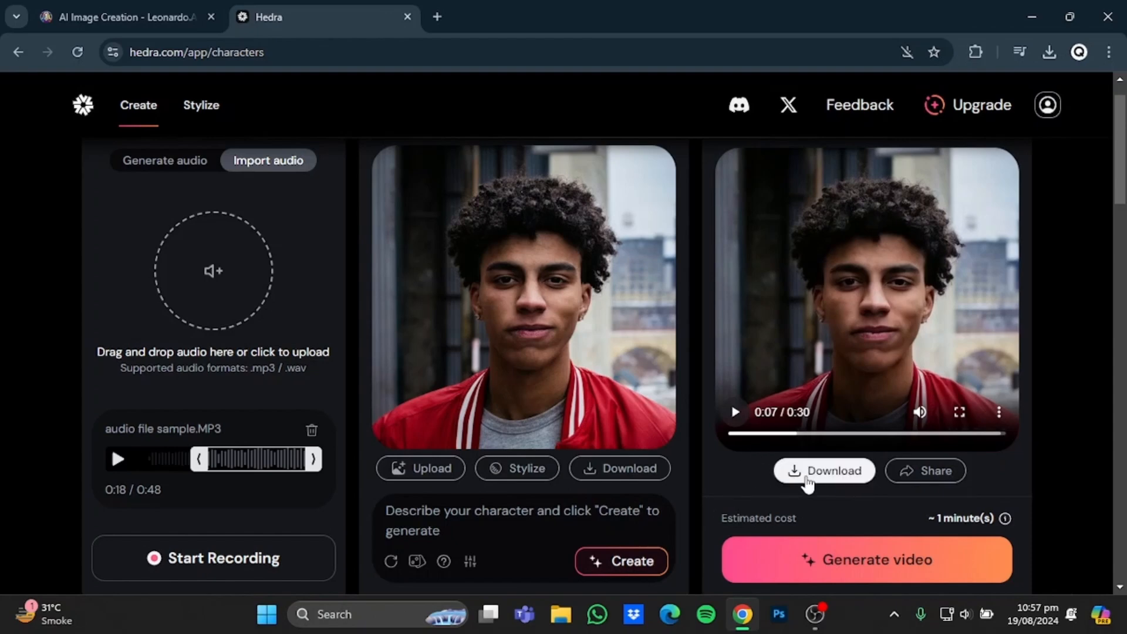
left_click(808, 480)
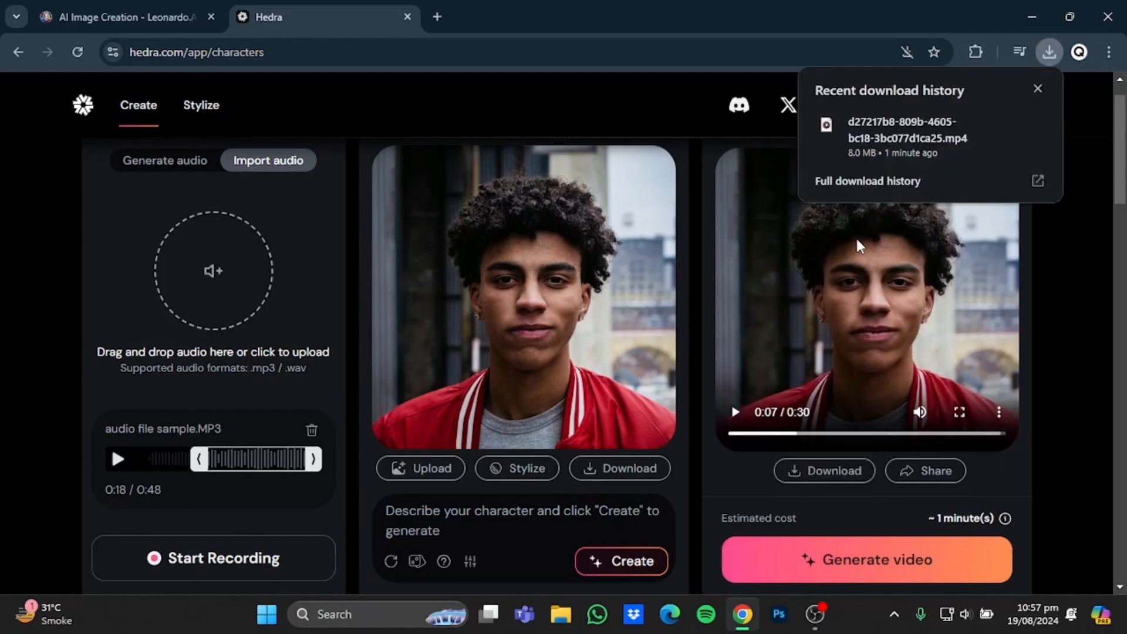